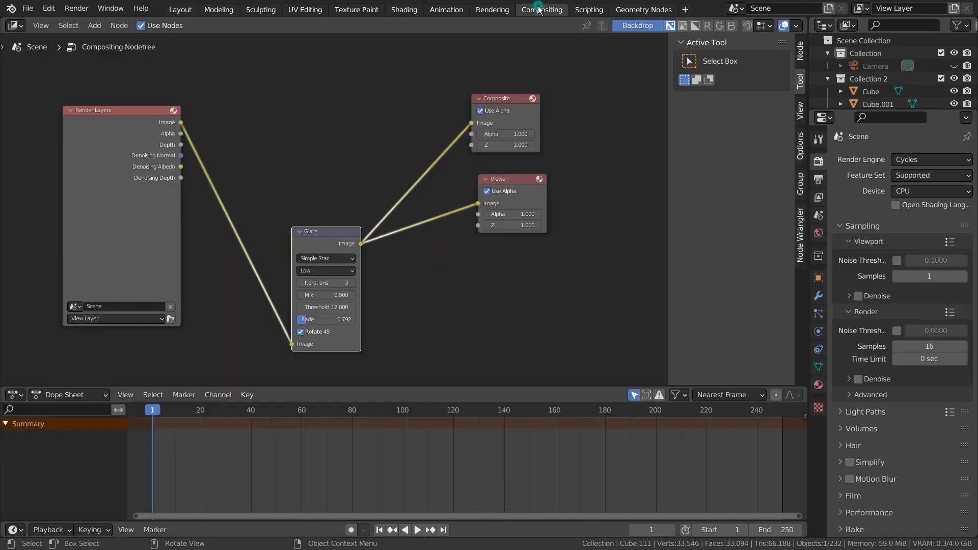
Move the Glare node up so it sits between the Render Layers node and the Composite and Viewer nodes.
key(ctrl+space)
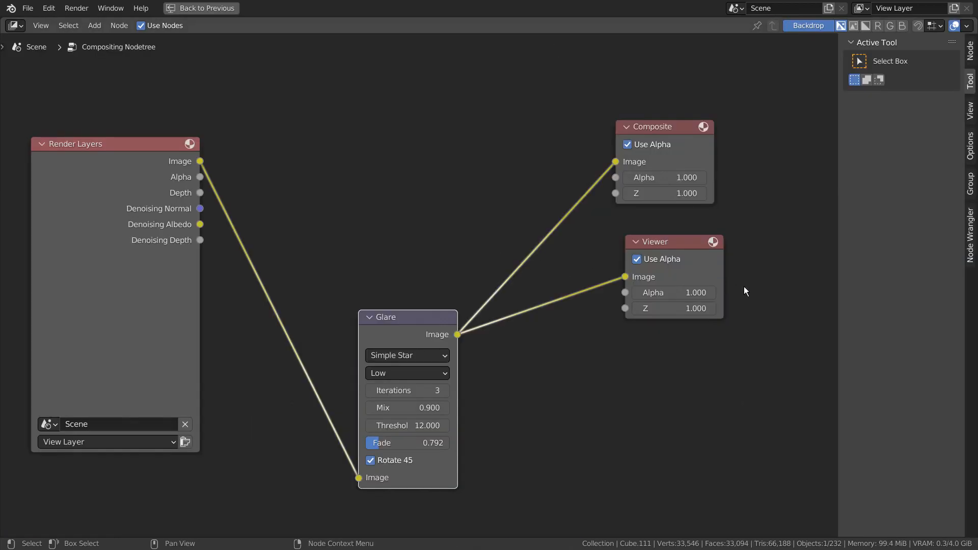
key(n)
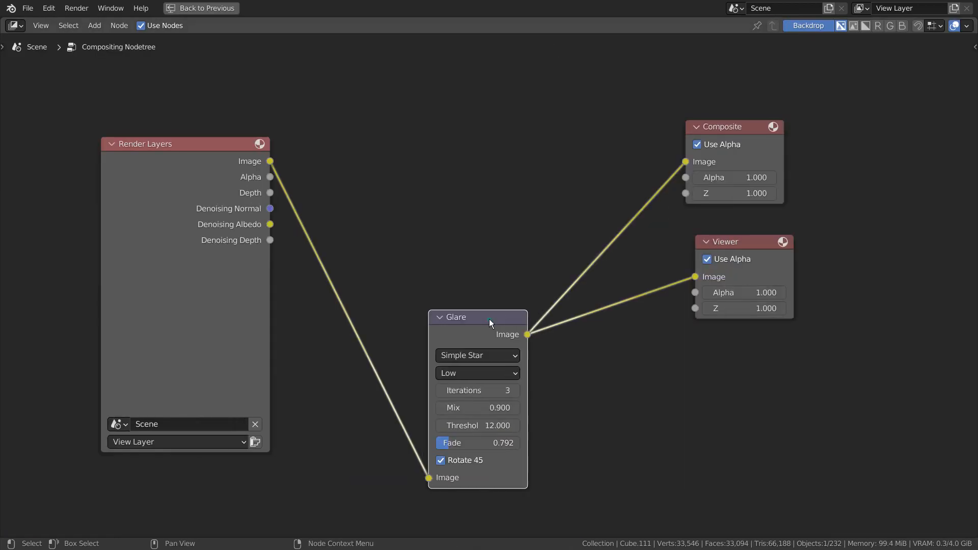
drag(491, 323, 488, 177)
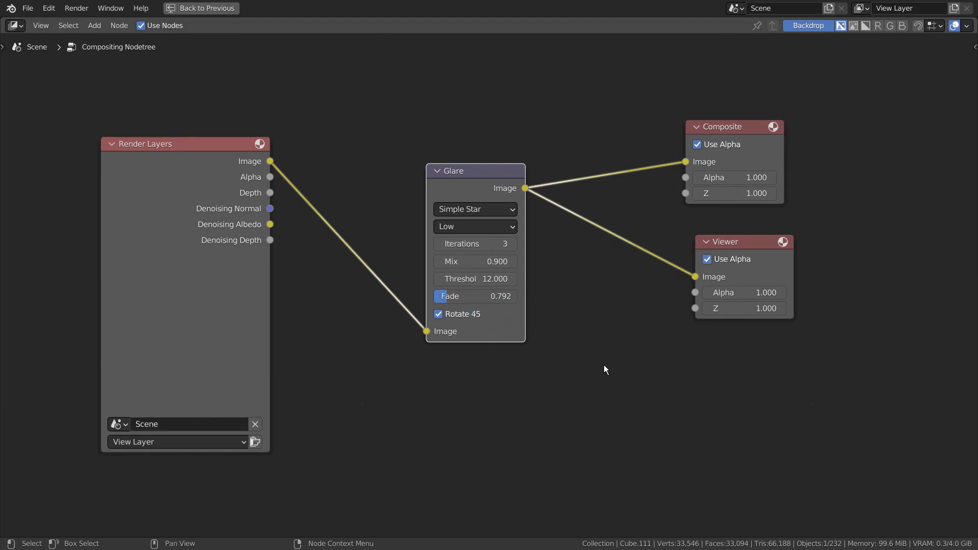
key(ctrl)
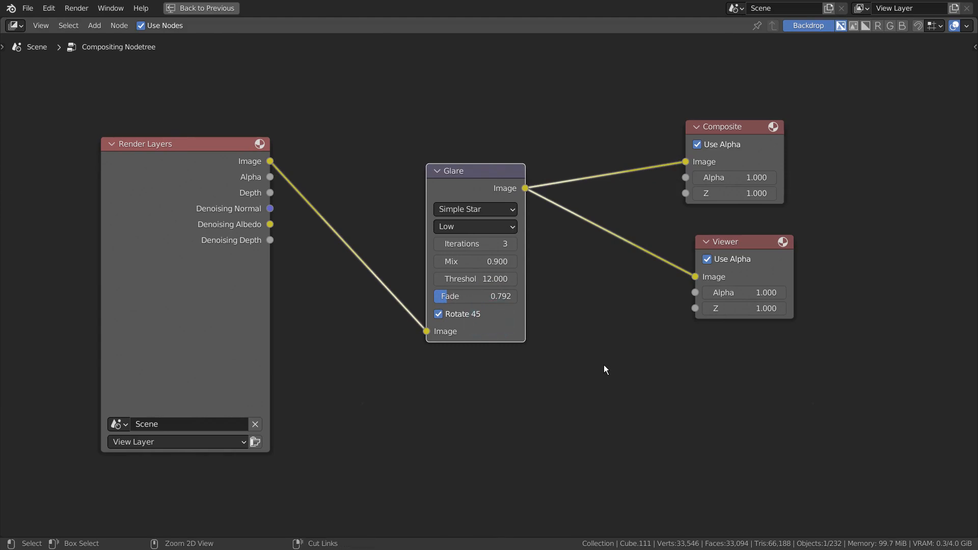
key(ctrl+space)
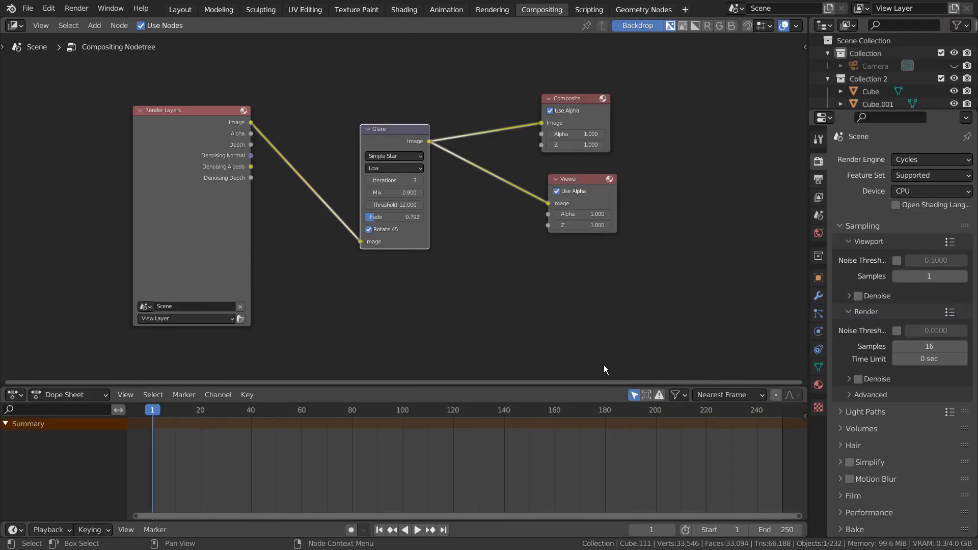
Exclude Collection 2 from the view layer in the Layout workspace and show the viewport in Solid shading.
click(178, 9)
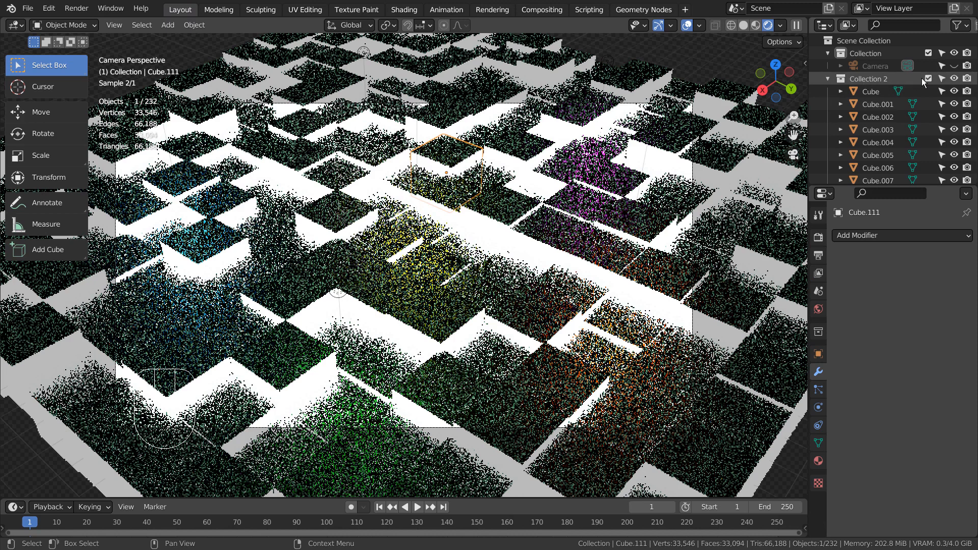
click(928, 79)
click(745, 26)
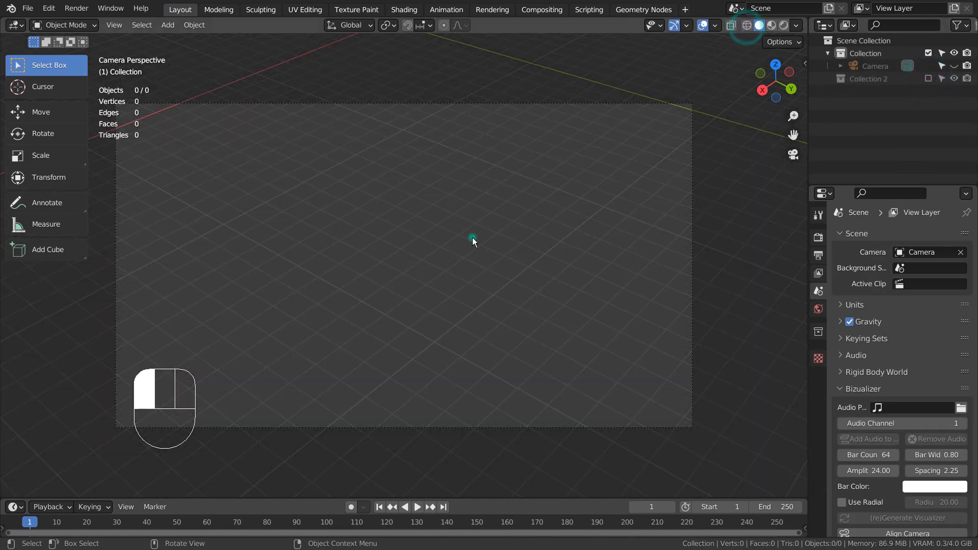
Add a 2 m cube at the world origin and frame it in the viewport.
key(shift+a)
mouse_move(472, 237)
click(518, 250)
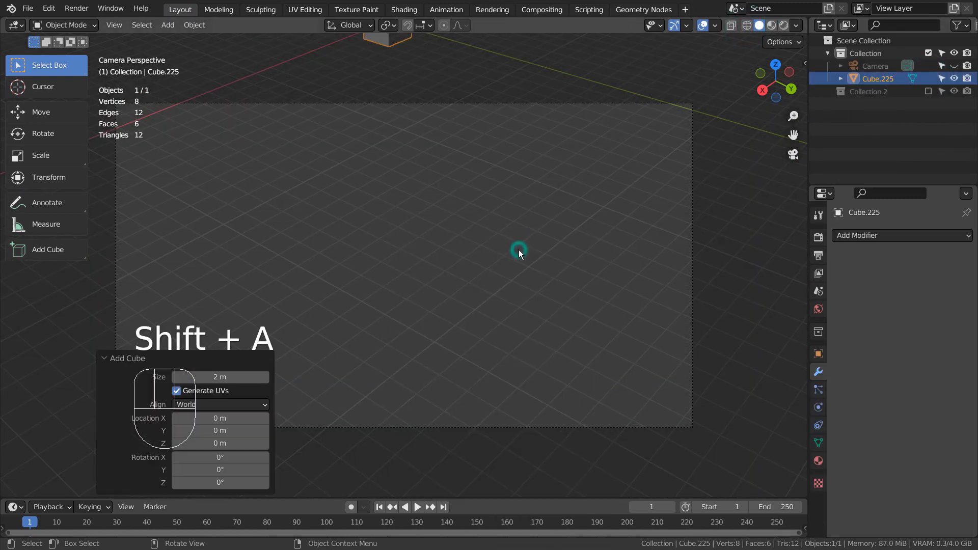
key(KP_Decimal)
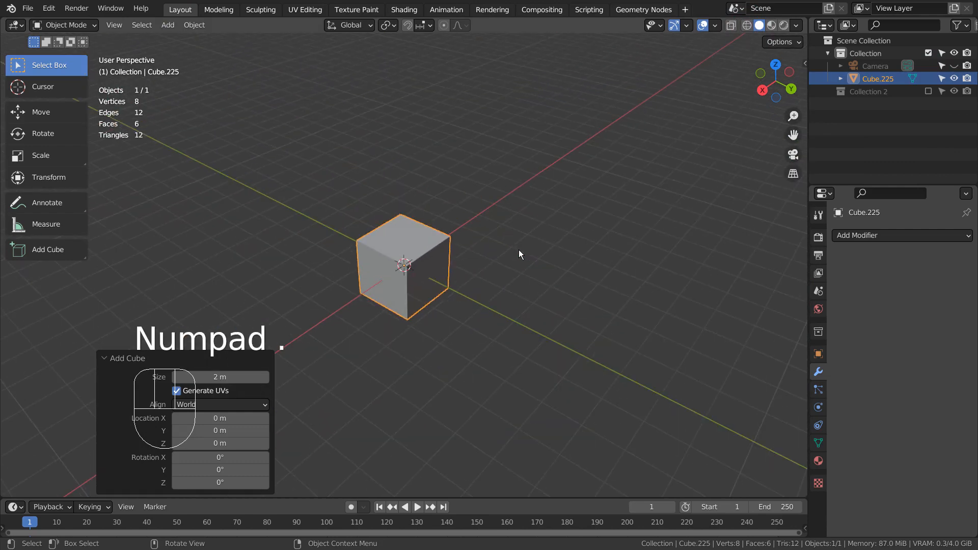
Add an Array modifier to the cube with a relative X offset of 1.1.
click(871, 236)
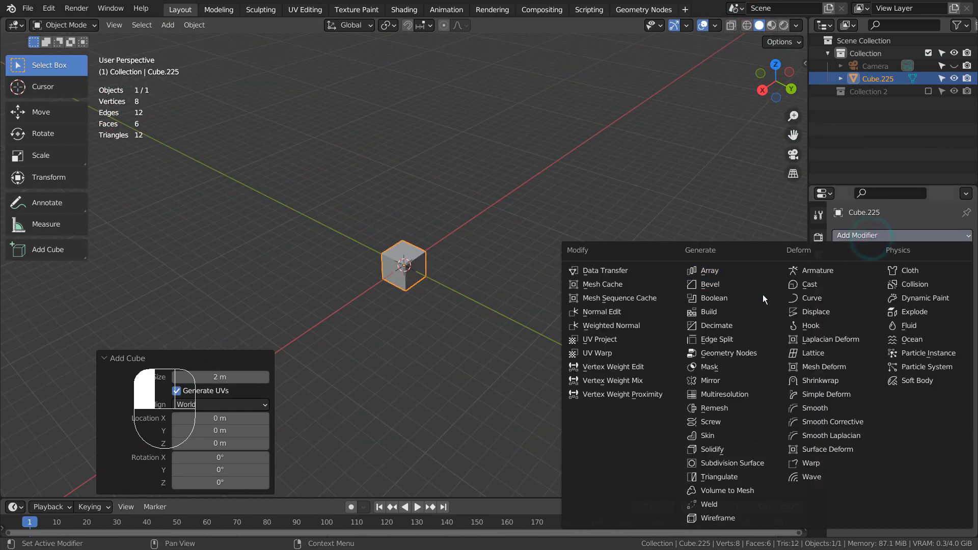
click(763, 270)
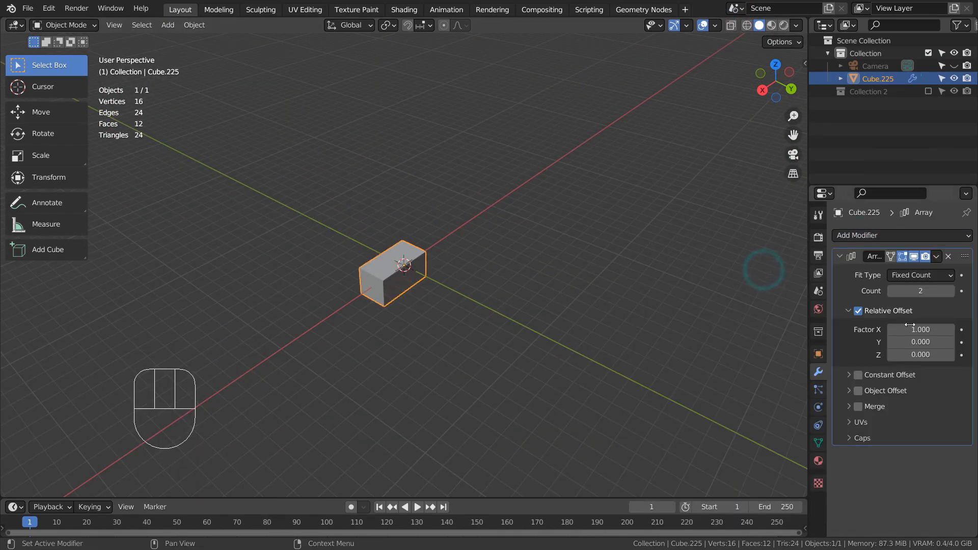
click(923, 340)
click(927, 332)
click(927, 333)
text(1.1)
key(Return)
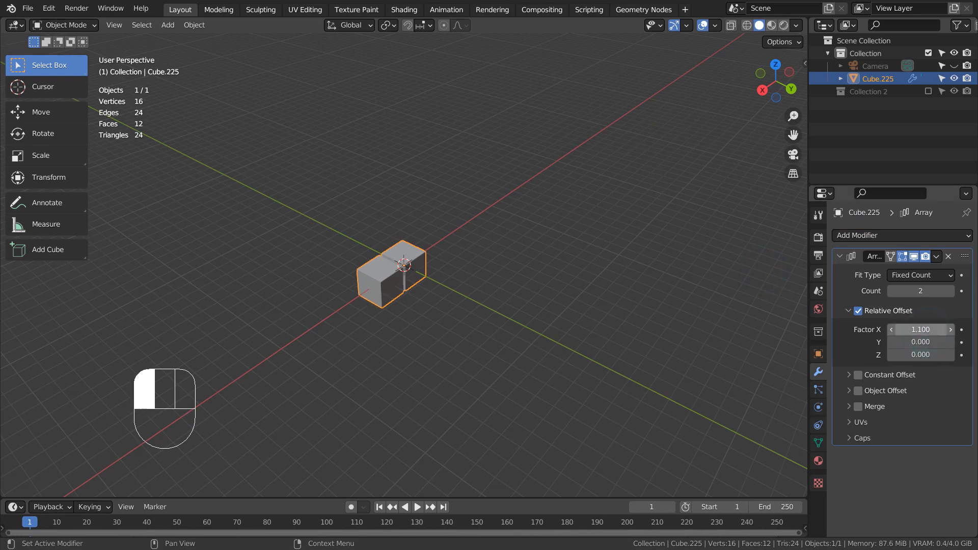
Set the array's relative X offset to 1.05 and its count to 15.
click(941, 328)
text(1.)
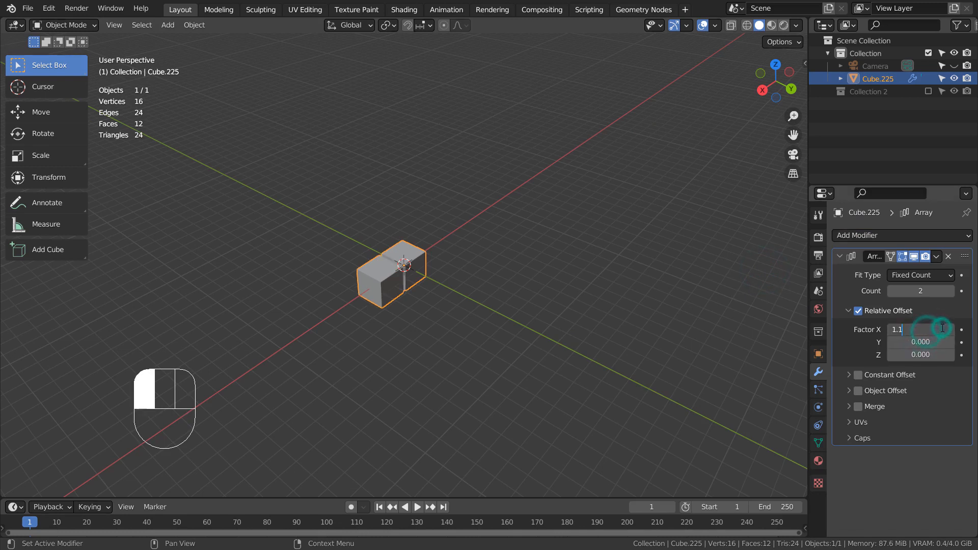
text(05)
key(Return)
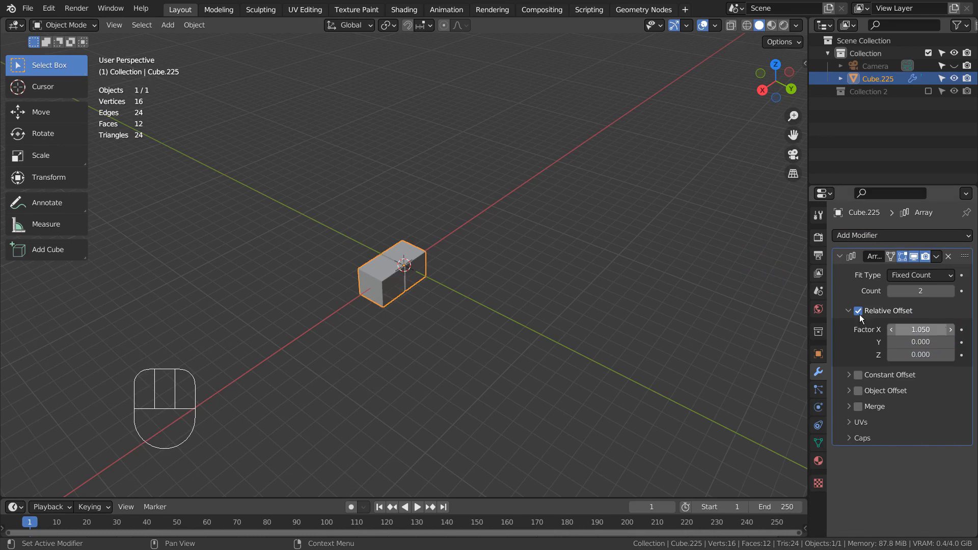
middle_drag(530, 275, 717, 276)
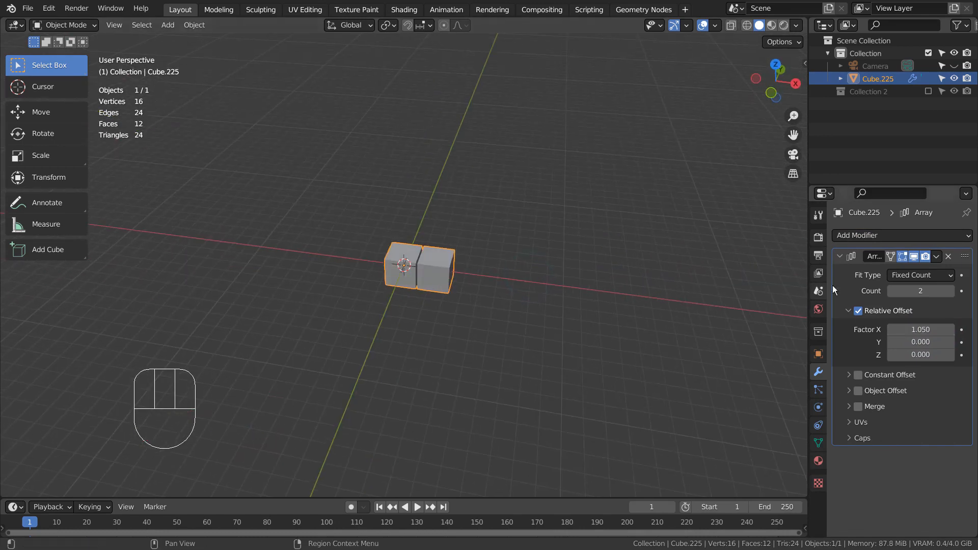
drag(908, 291, 932, 292)
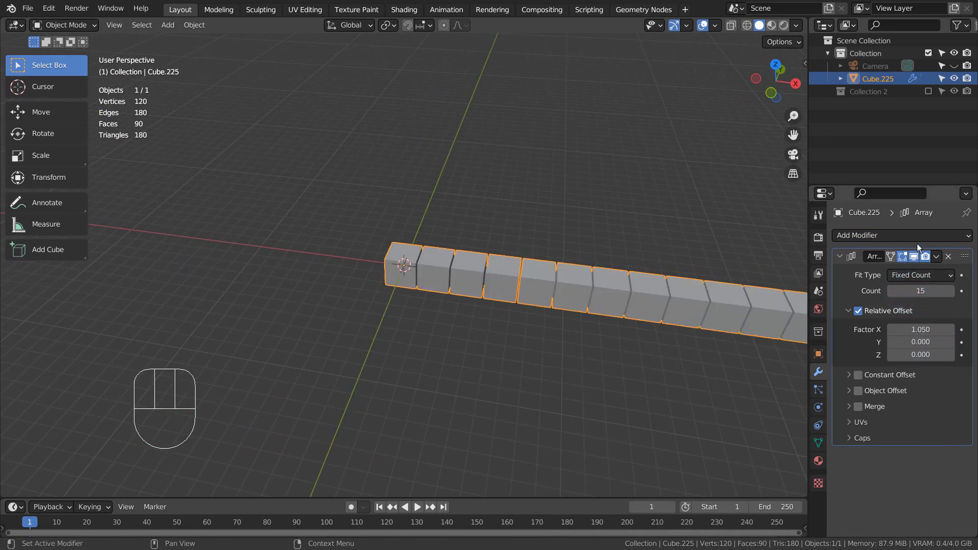
Add a second Array modifier to the cube with a count of 15.
click(919, 234)
click(710, 270)
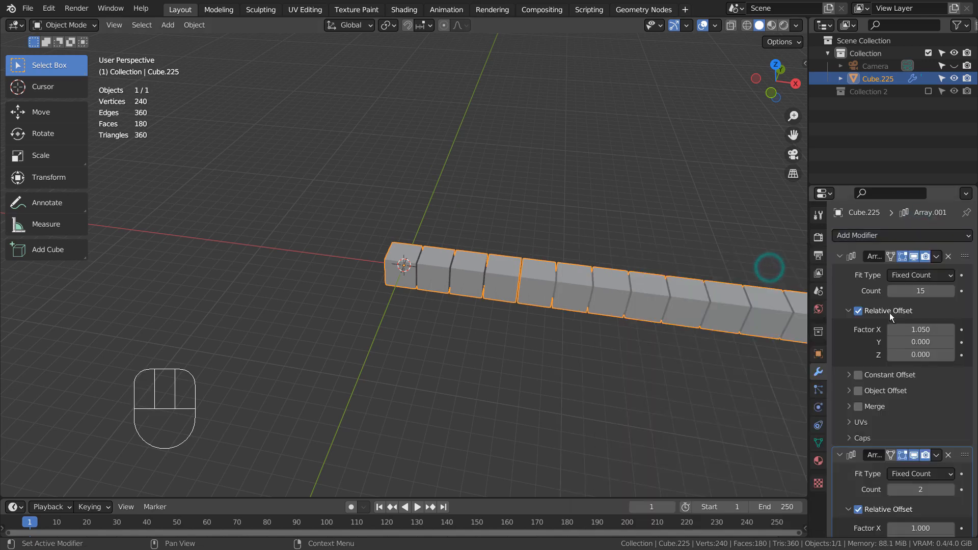
scroll(952, 449, down, 2)
scroll(951, 449, down, 3)
drag(912, 381, 933, 381)
Set the second array's relative offset to 0 in X and 1.05 in Y.
click(919, 420)
key(BackSpace)
key(BackSpace)
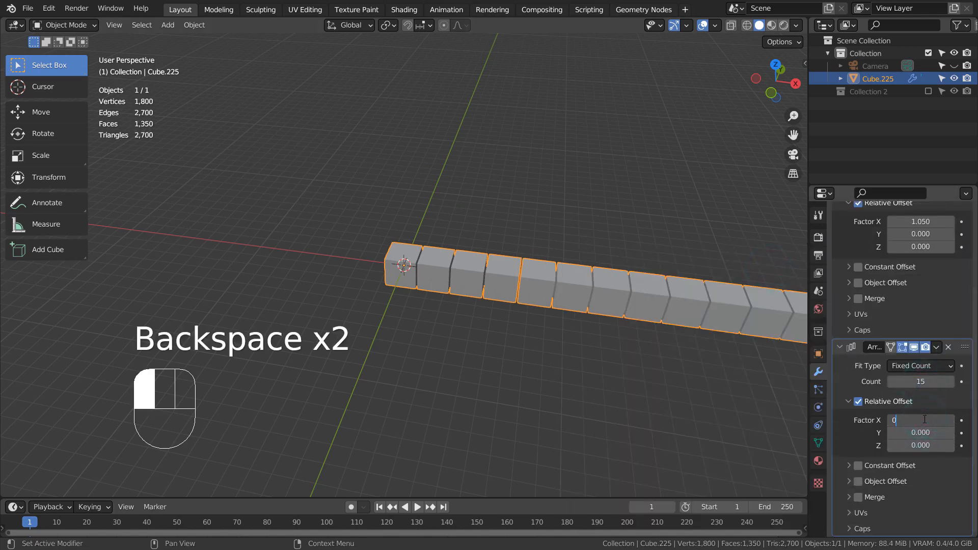
key(Tab)
text(1.05)
key(Return)
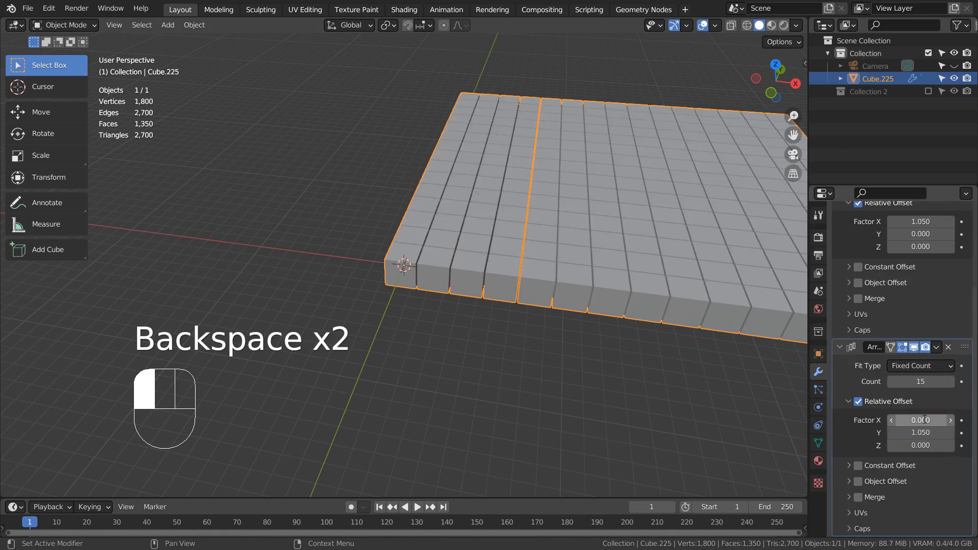
Apply both Array modifiers to the cube grid.
alt+middle_drag(604, 323, 489, 259)
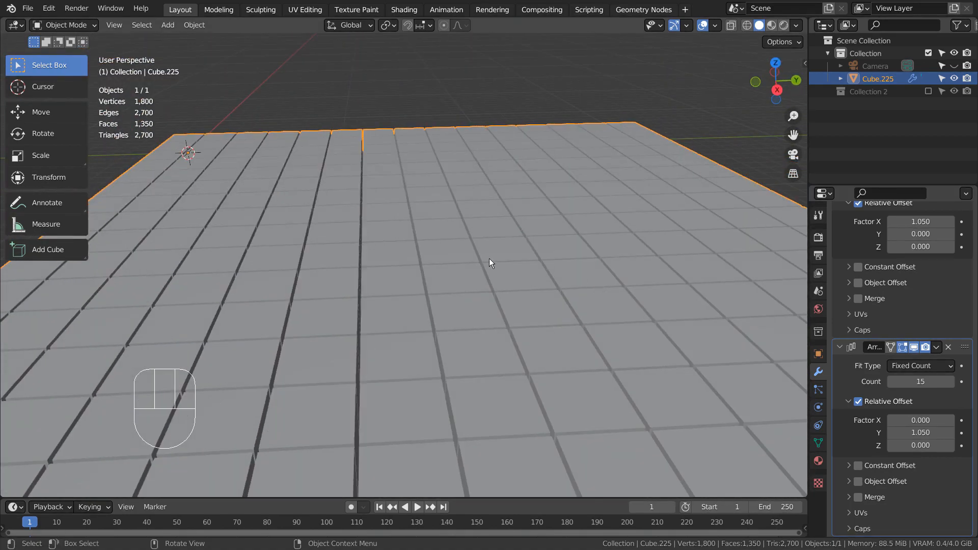
key(ctrl+a)
key(ctrl+a)
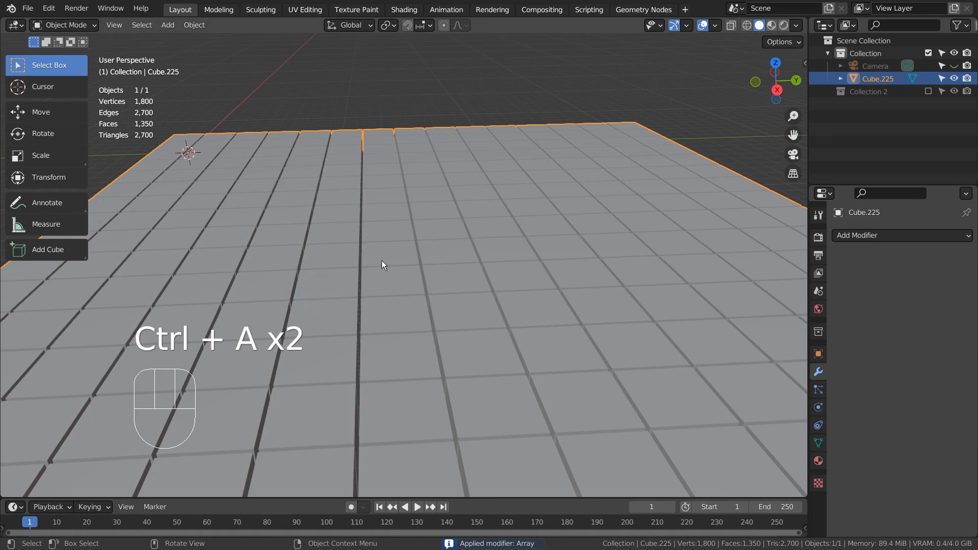
Separate the grid mesh by loose parts into individual cube objects and return to Object Mode.
key(Tab)
key(3)
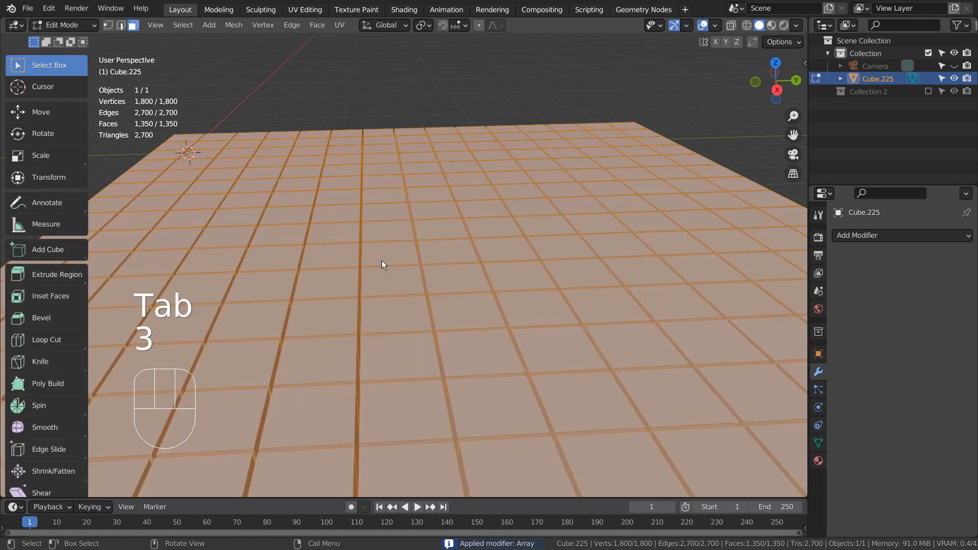
key(p)
click(368, 289)
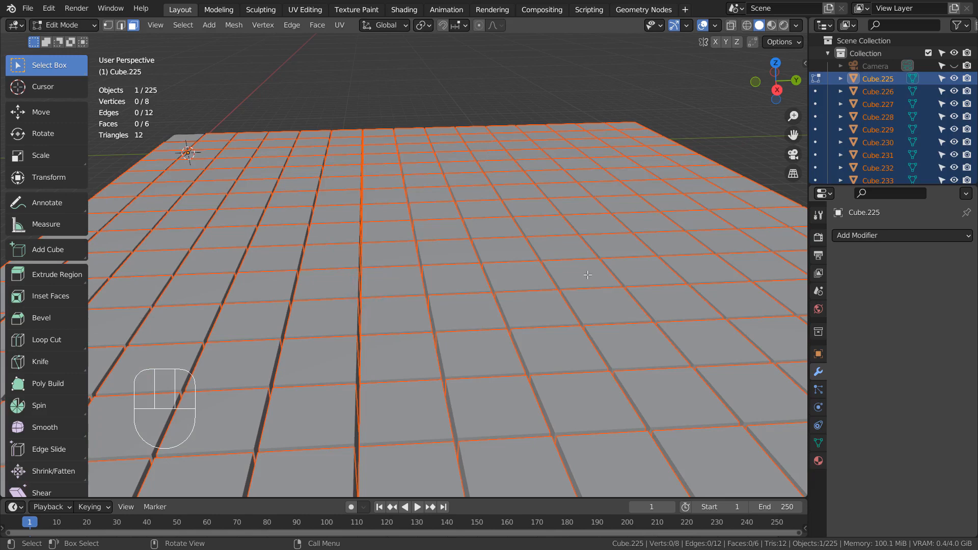
key(Tab)
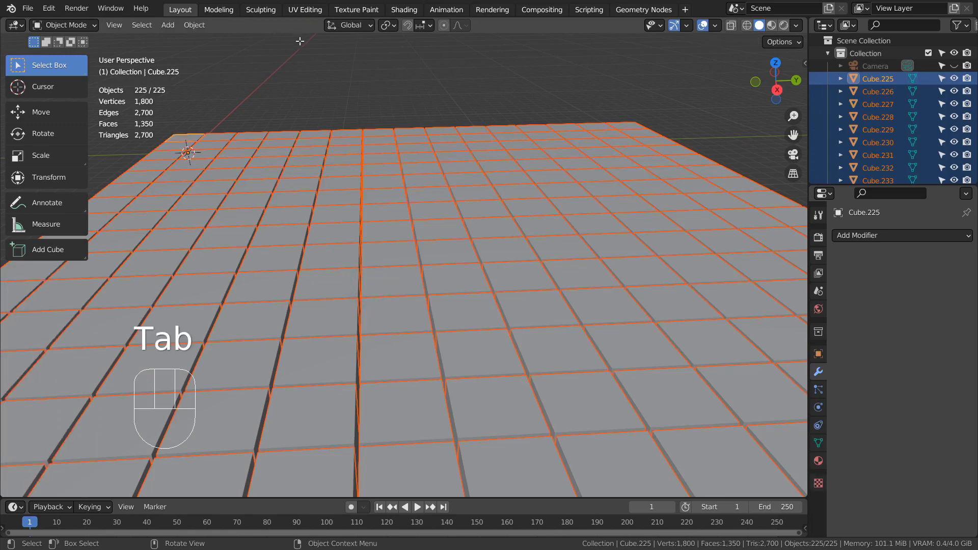
Set the origin of every separated cube to its own geometry.
click(194, 25)
mouse_move(240, 52)
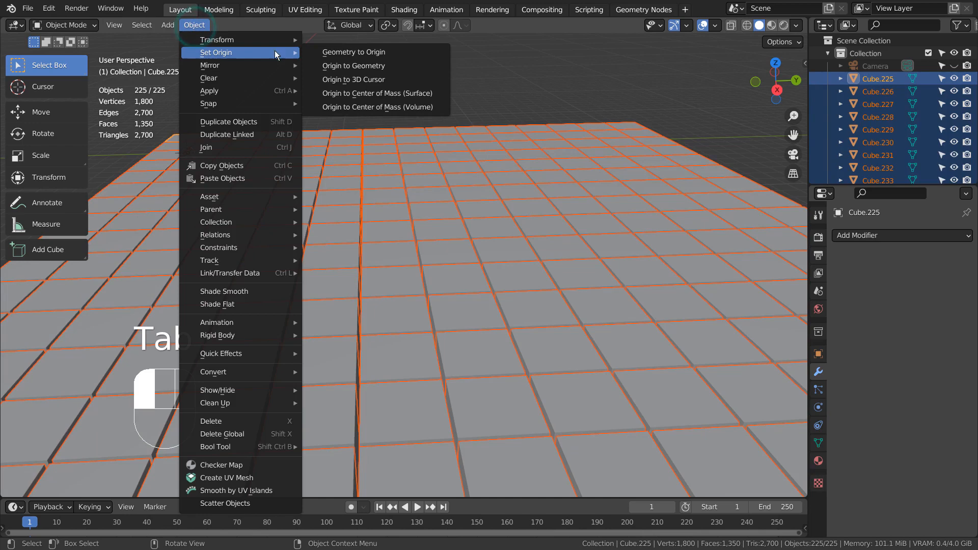
click(383, 66)
Move all the separated cubes into a new collection named Collection 3.
alt+drag(265, 308, 342, 309)
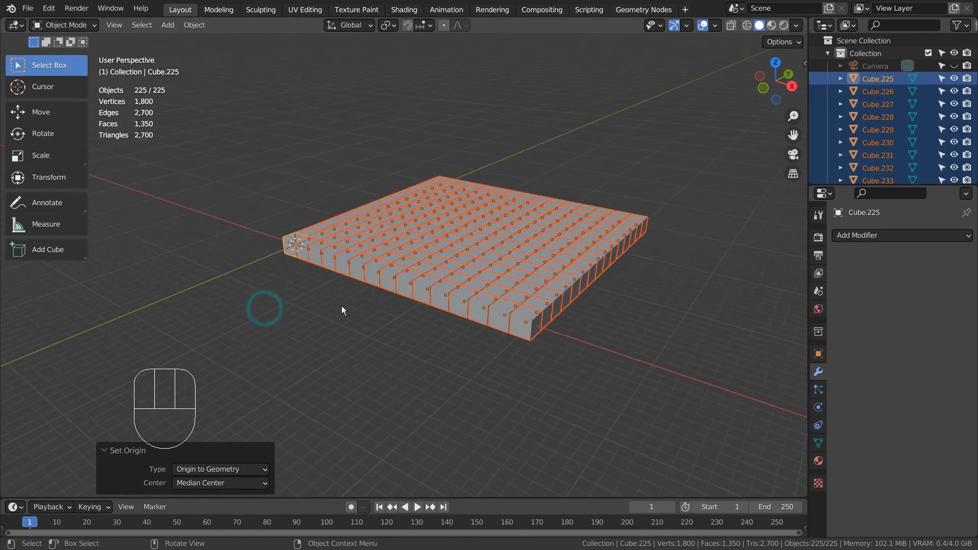
key(m)
click(492, 257)
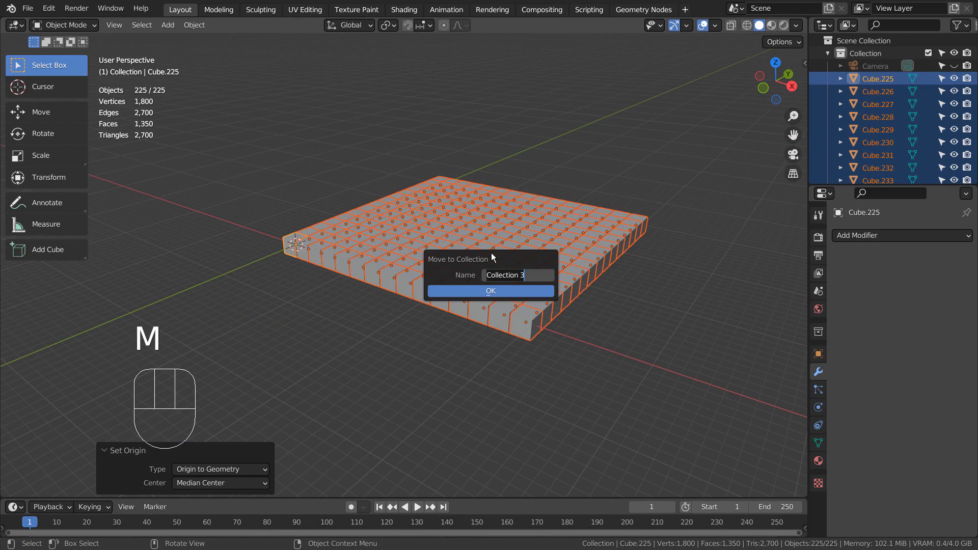
click(506, 292)
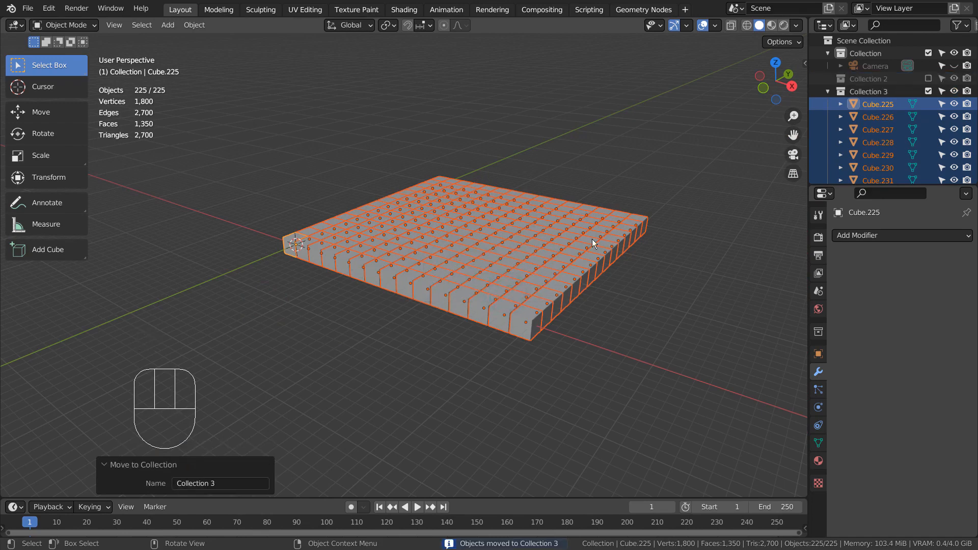
Randomize the cubes' transforms with a Z location range of 0.5 m.
click(194, 25)
mouse_move(219, 39)
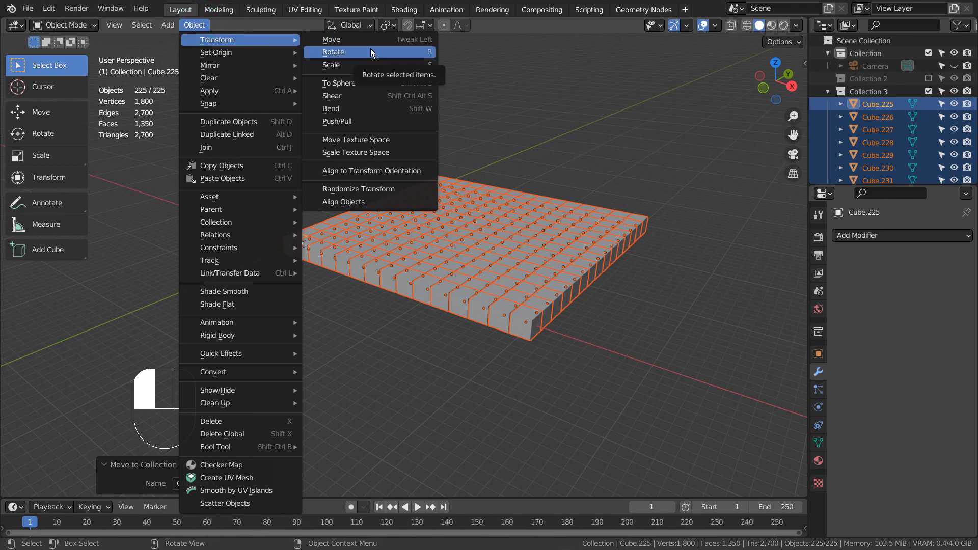
click(373, 188)
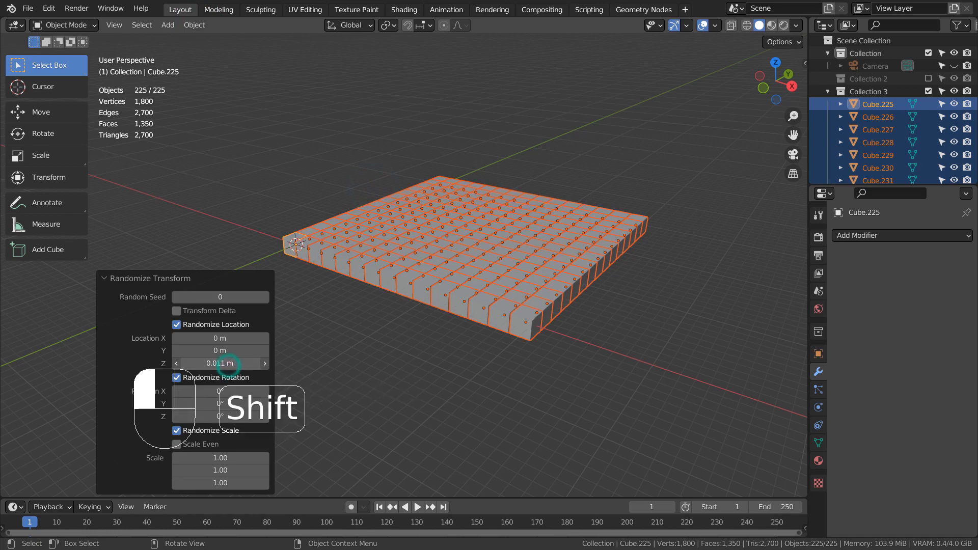
shift+drag(228, 365, 246, 365)
scroll(630, 306, up, 5)
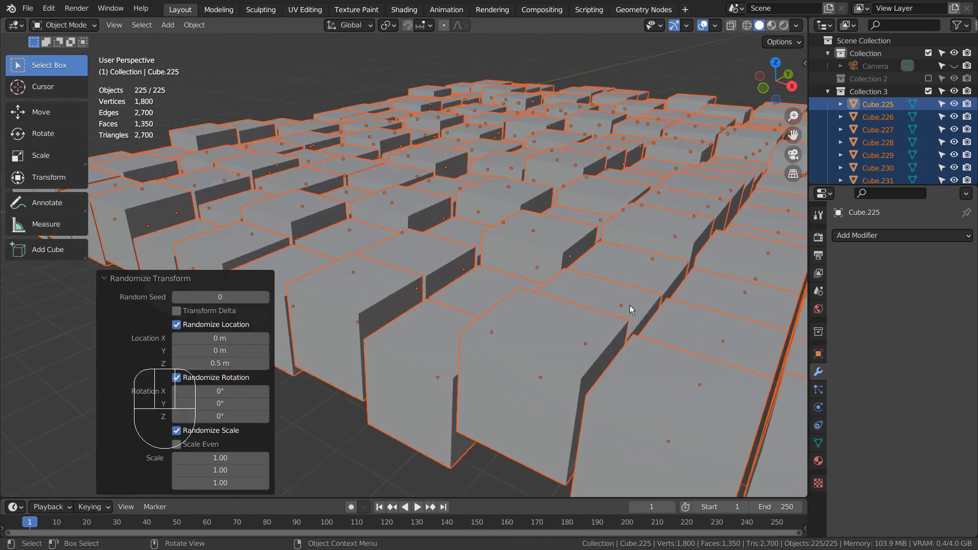
alt+middle_drag(632, 303, 524, 281)
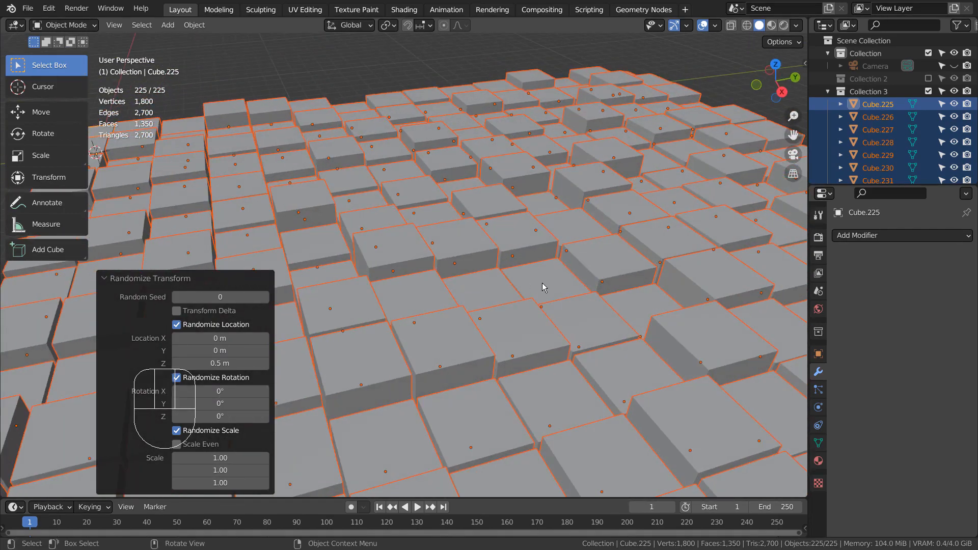
Undo the randomizing, collection move, origin change, separation and modifier application, back to the two editable arrays.
key(ctrl+z)
key(ctrl+z)
key(ctrl+z)
key(ctrl+z)
key(ctrl+z)
key(ctrl+z)
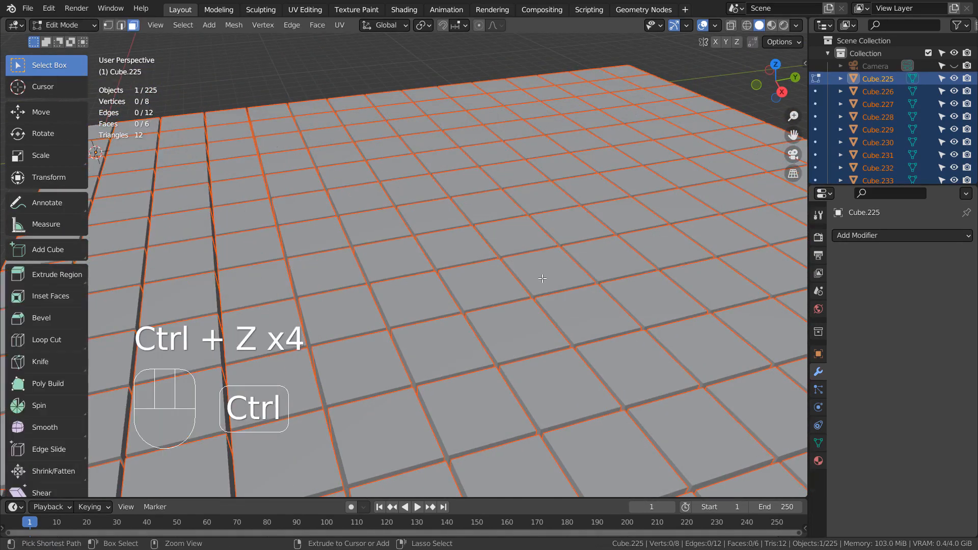
key(ctrl+z)
key(ctrl+z)
key(ctrl+z)
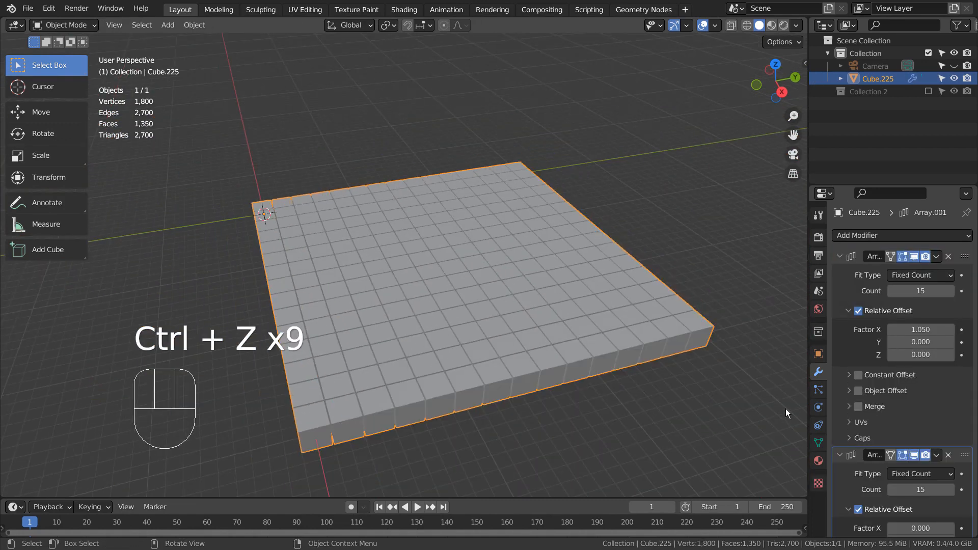
Give the cube grid object the existing materials Material.002 and Material.001.
click(818, 461)
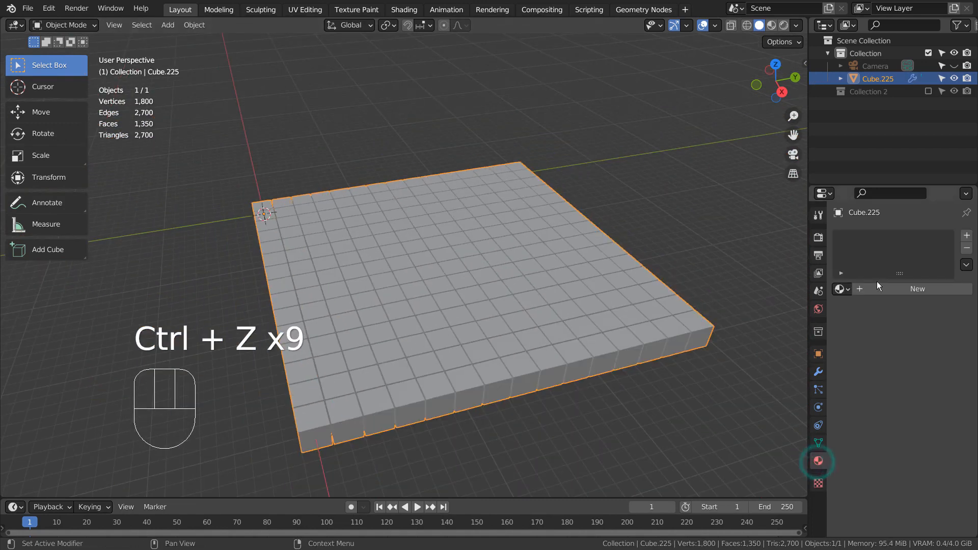
click(847, 290)
click(806, 331)
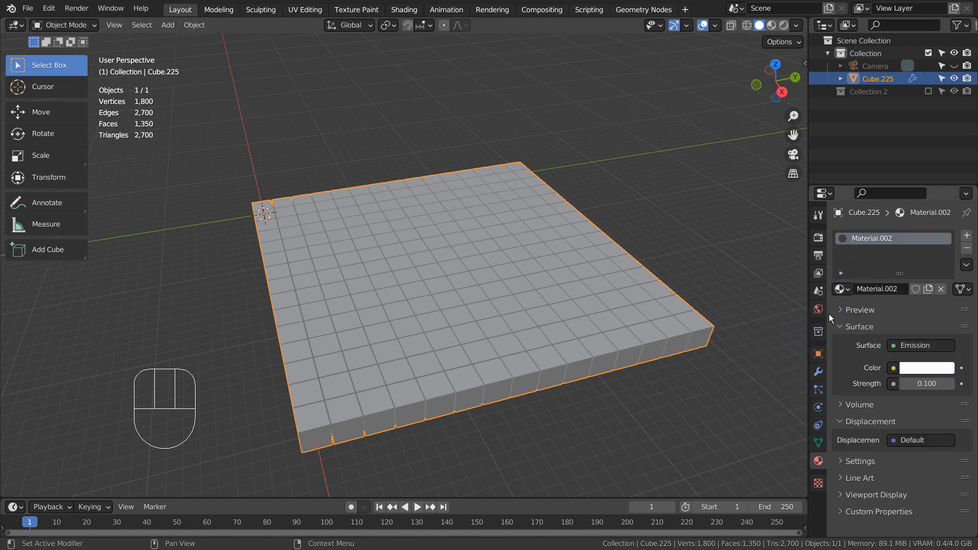
key(ctrl+z)
click(841, 290)
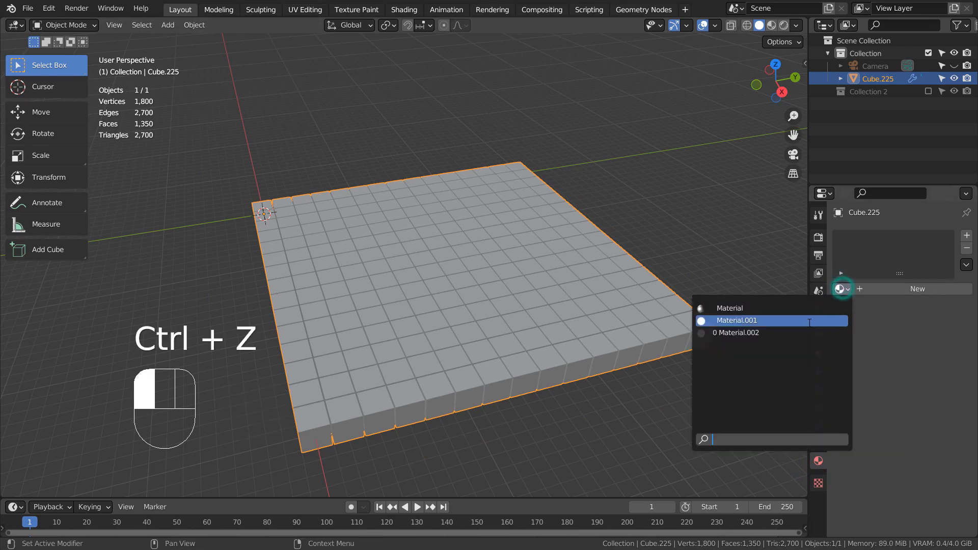
click(809, 321)
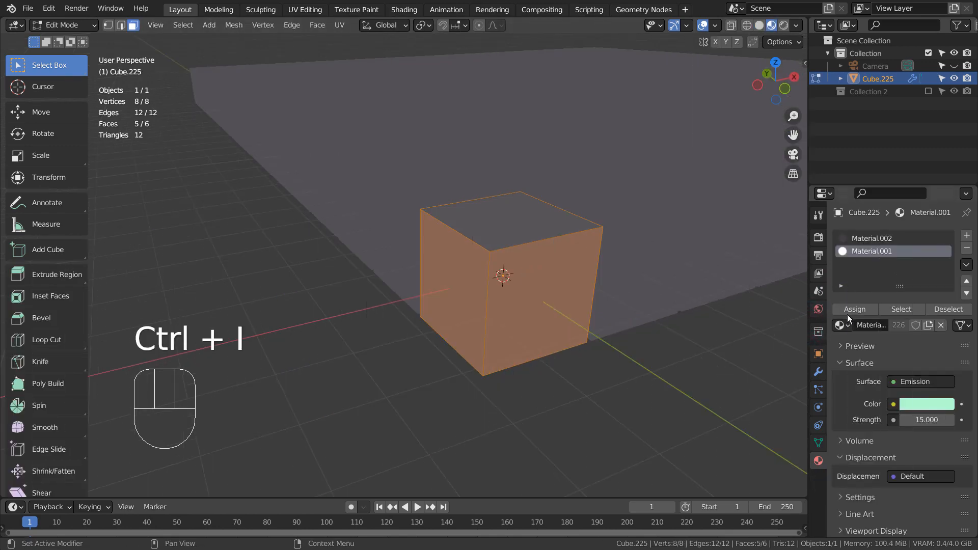
Assign the green emission Material.001 to the cube's five selected faces, leaving out the top face, and return to Object Mode.
click(853, 309)
key(Tab)
alt+middle_drag(732, 267, 604, 292)
scroll(605, 292, down, 10)
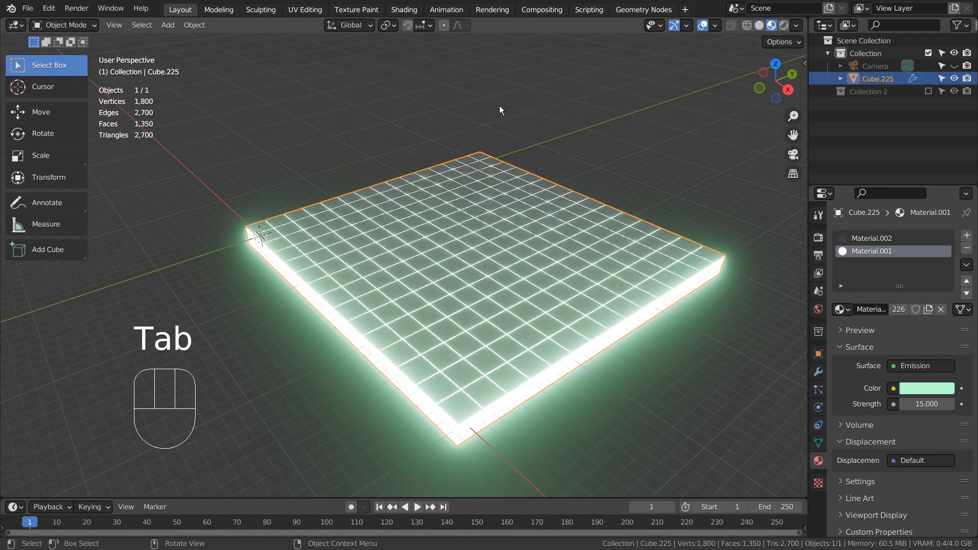
Apply both array modifiers of the cube grid.
click(204, 26)
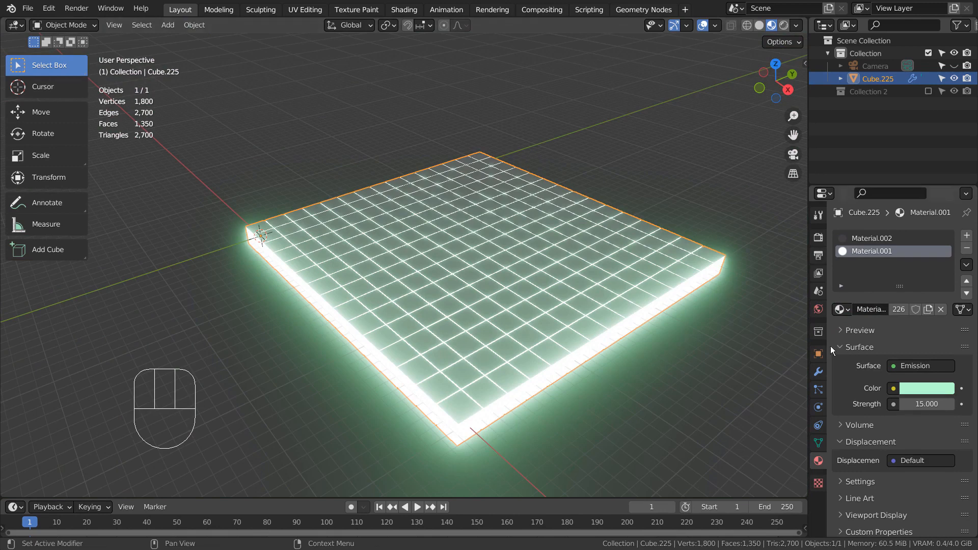
click(818, 372)
key(ctrl+a)
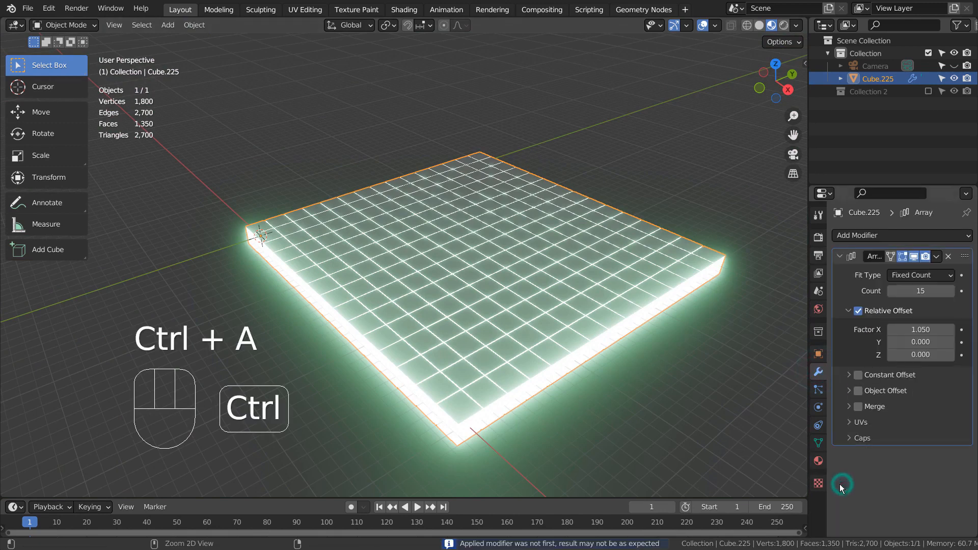
key(ctrl+a)
key(ctrl+a)
Separate the grid mesh by loose parts into individual cube objects and return to Object Mode.
key(Tab)
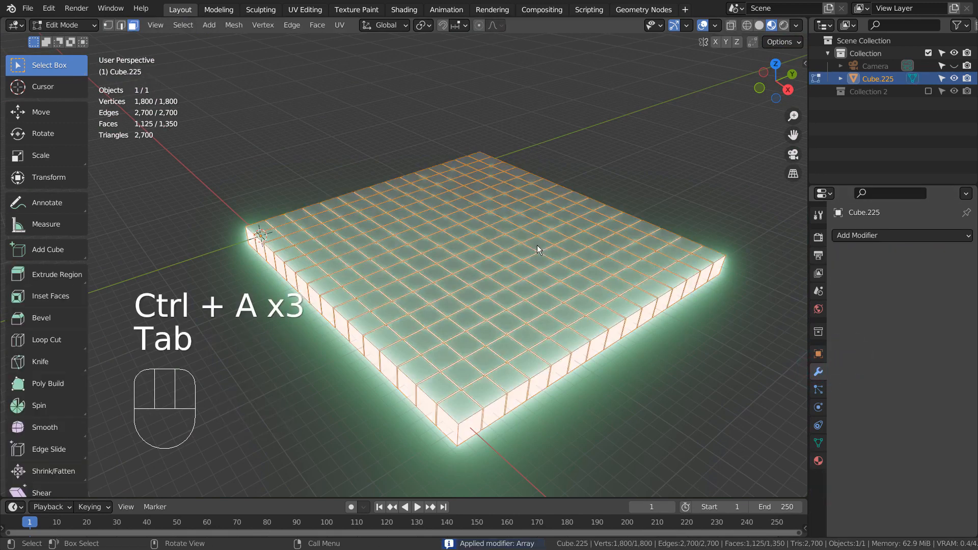
key(3)
key(p)
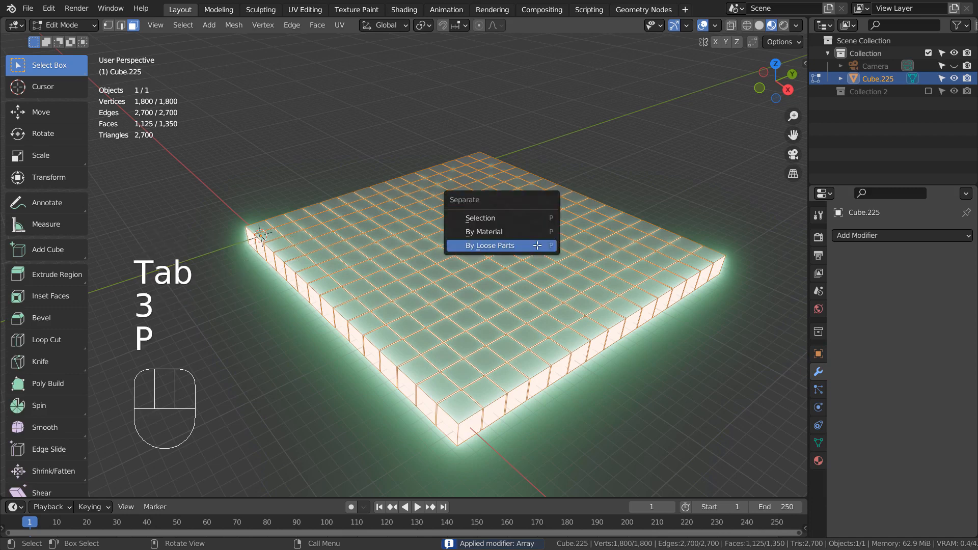
click(537, 245)
key(Tab)
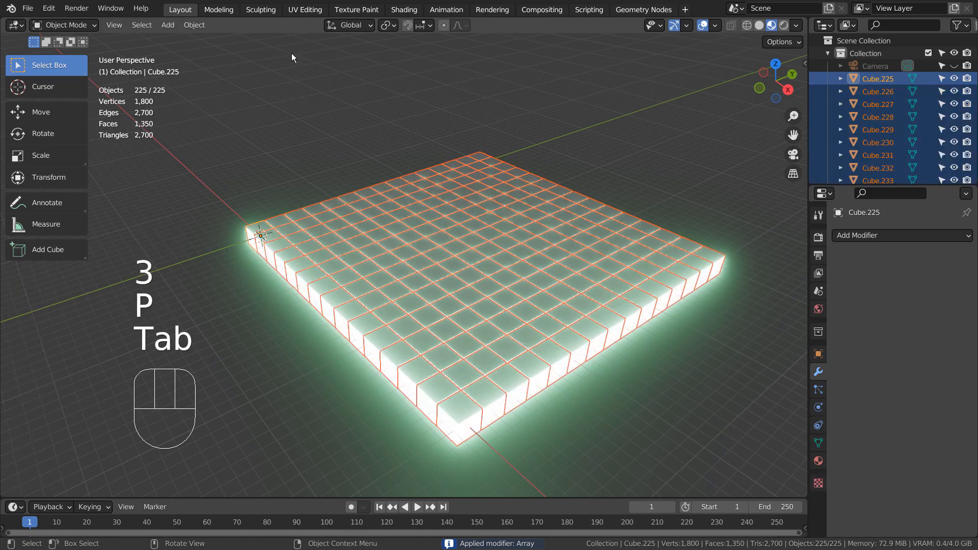
Set the origins of all the selected cubes to their geometry.
click(194, 25)
mouse_move(294, 53)
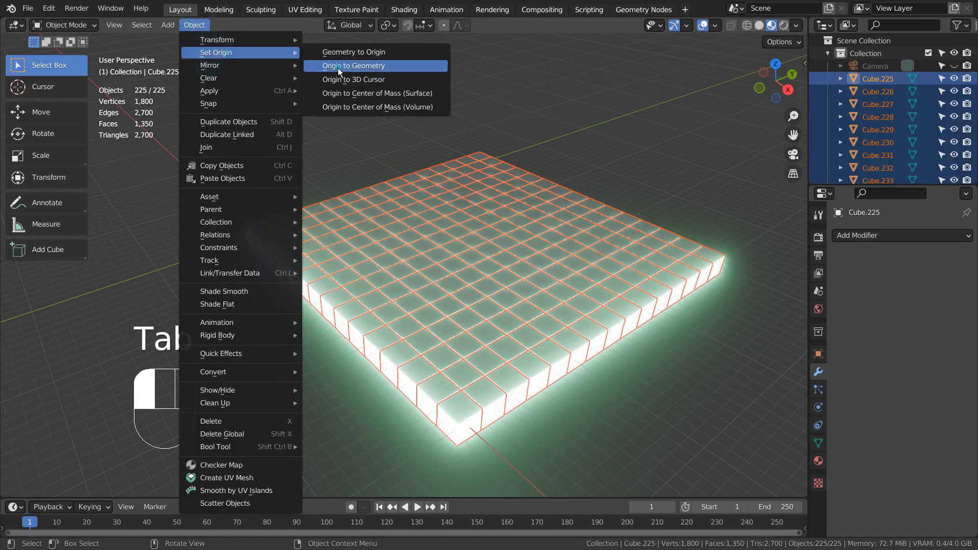
click(354, 66)
Randomize the transforms of the glowing cubes with a Z location range of 0.5 m.
click(194, 25)
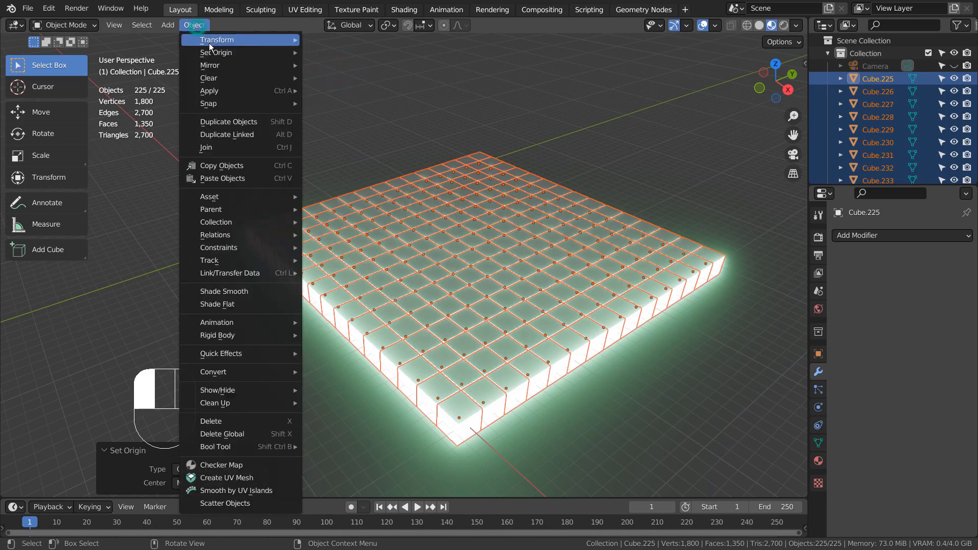
mouse_move(244, 40)
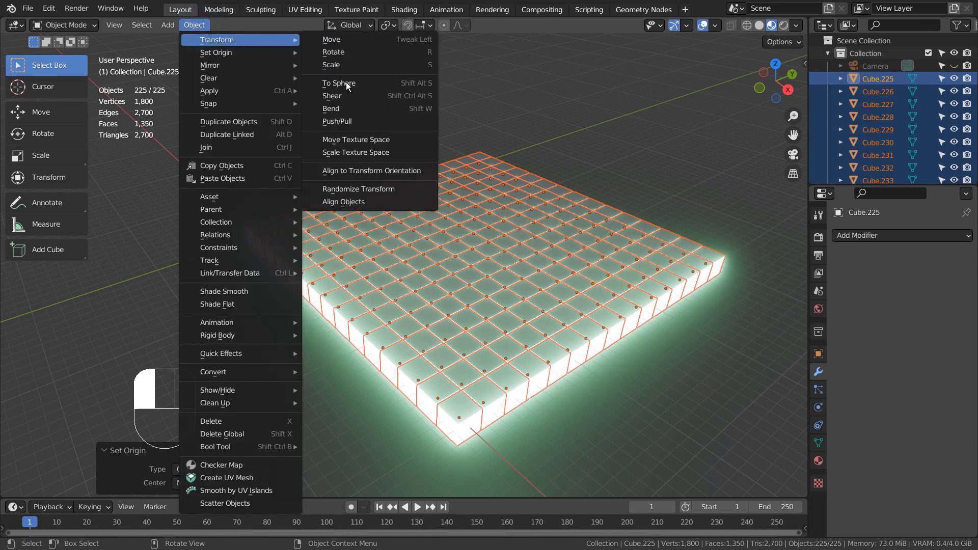
click(358, 189)
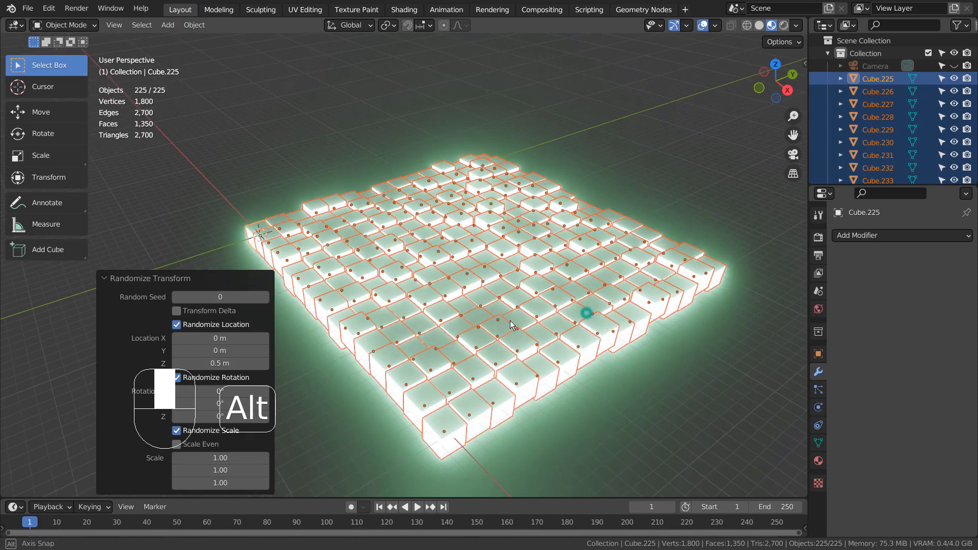
alt+middle_drag(585, 312, 531, 325)
scroll(572, 316, up, 5)
scroll(531, 326, down, 6)
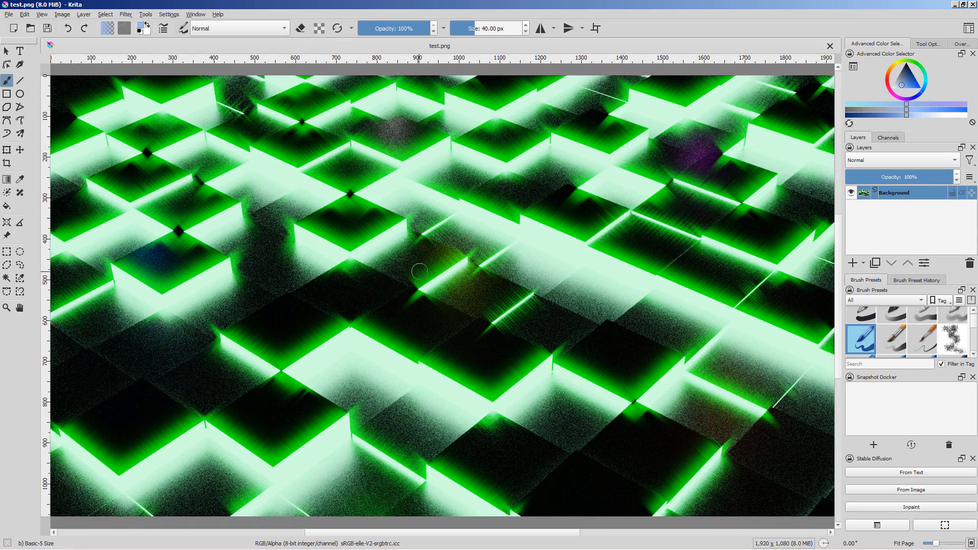
Switch to Krita and apply G'MIC-Qt's Cubism filter to test.png with 2 iterations, density 43.6, thickness 10.05, angle 69.12, opacity 0.6575 and smoothness 0.75.
click(125, 15)
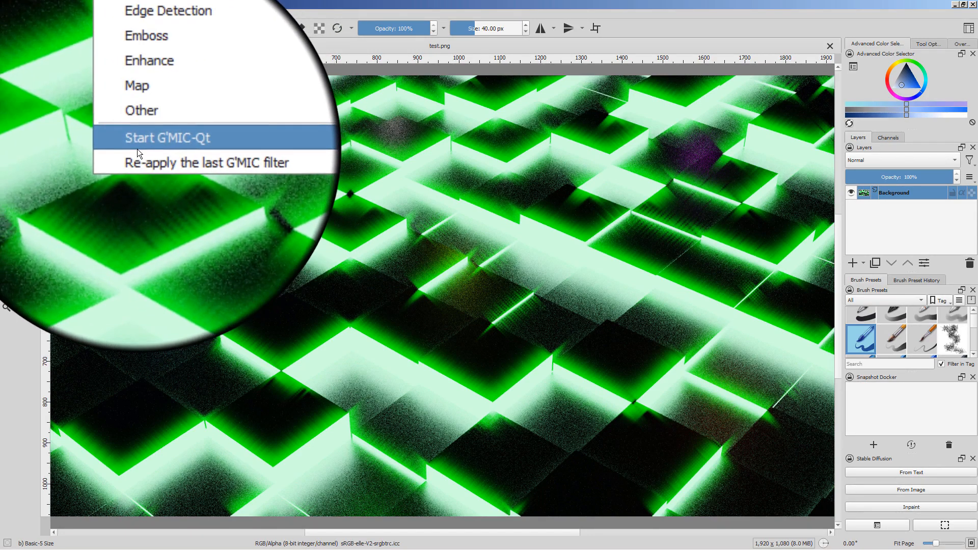
click(168, 146)
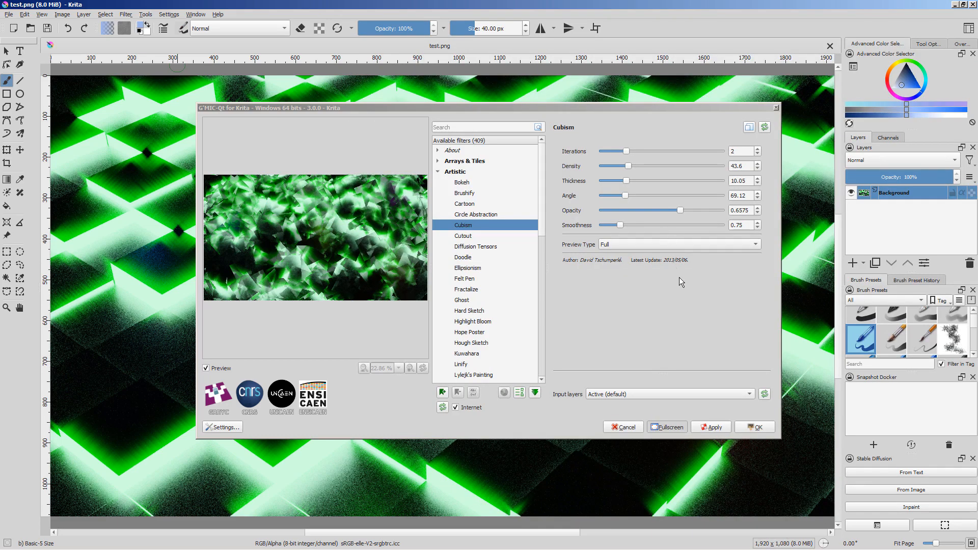
click(752, 427)
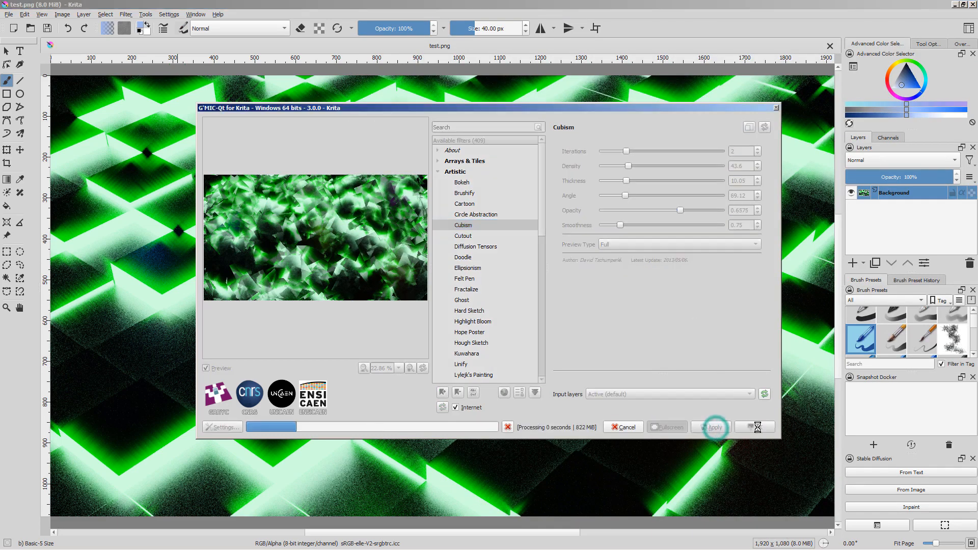